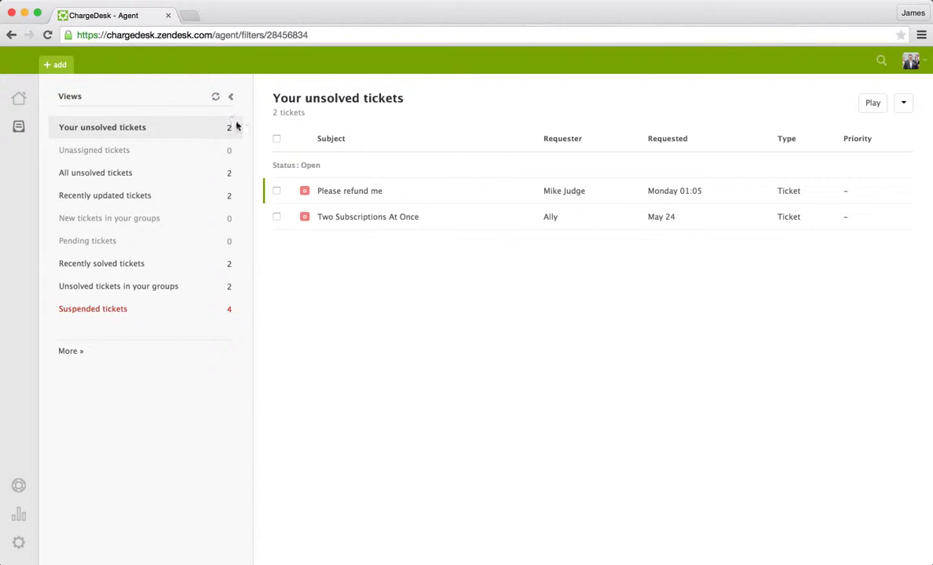
# Open ticket #143, 'Two Subscriptions At Once', to show its ChargeDesk subscriptions and charges.
pyautogui.moveTo(340, 219)
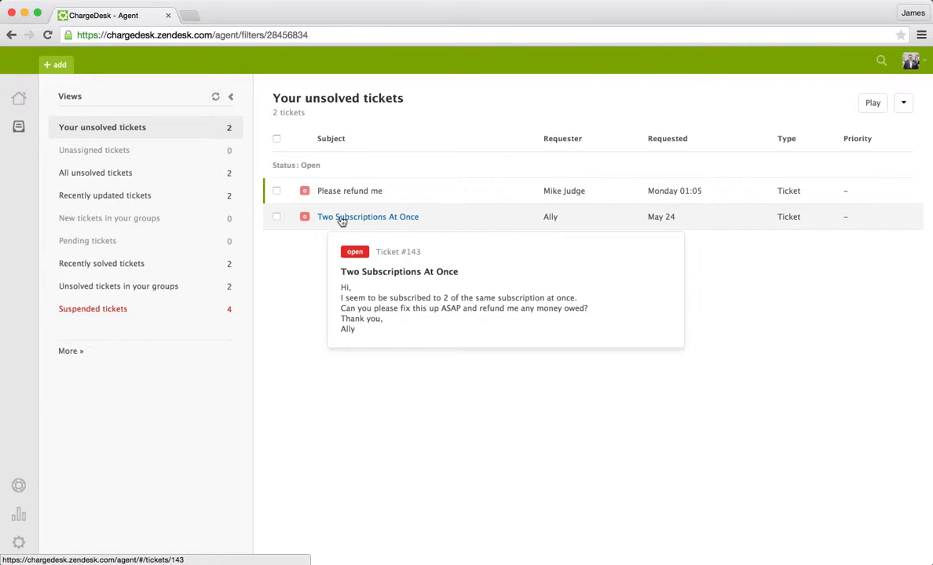
pyautogui.click(481, 224)
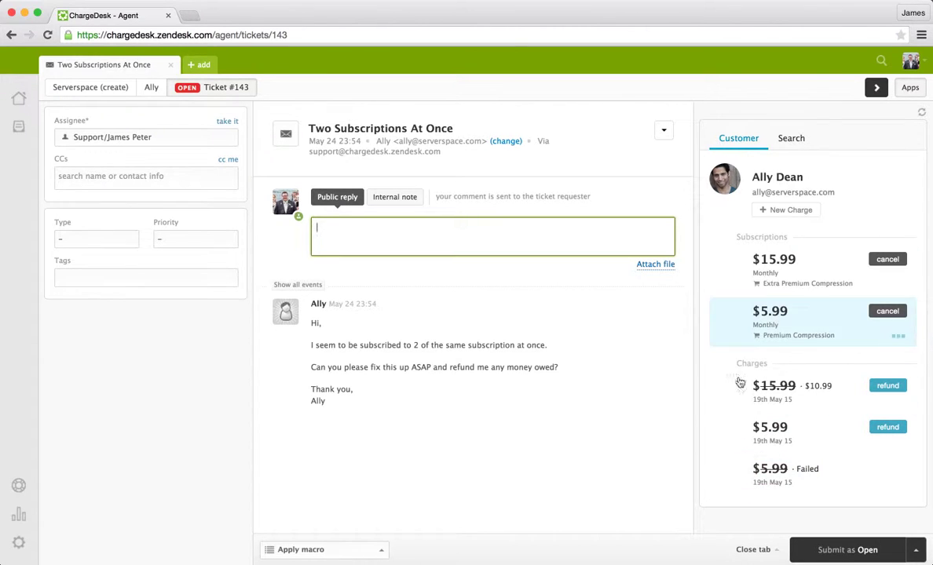
pyautogui.click(751, 491)
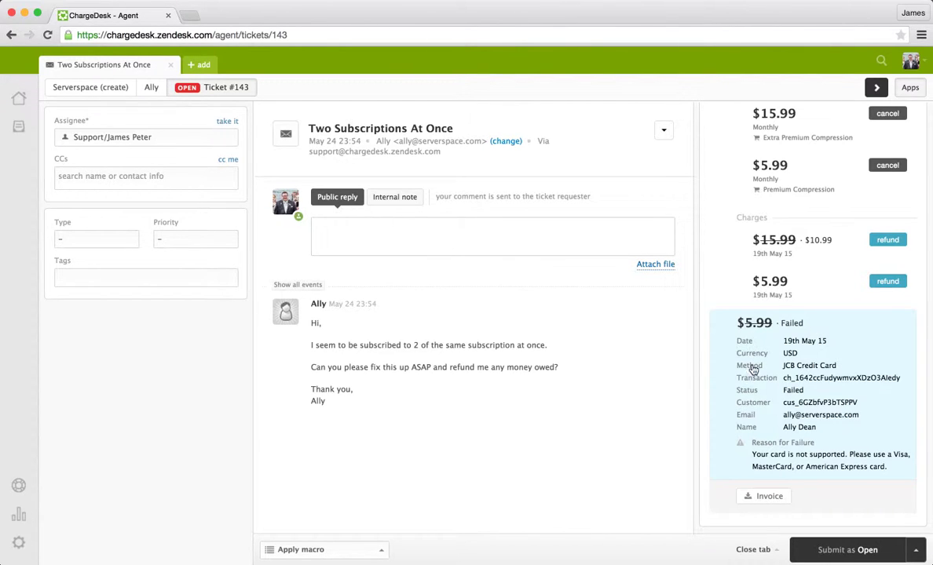
pyautogui.click(845, 335)
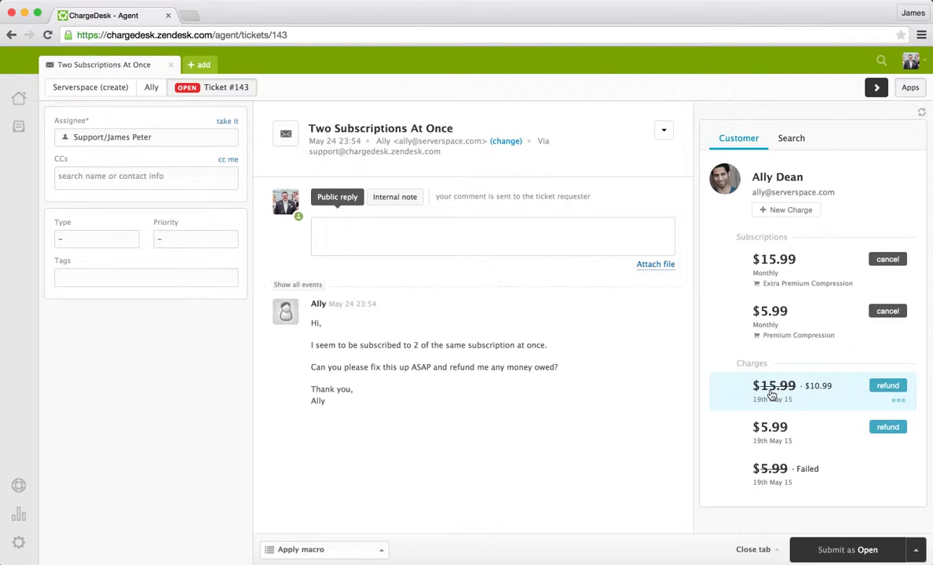
pyautogui.click(823, 395)
pyautogui.scroll(-1, 809, 432)
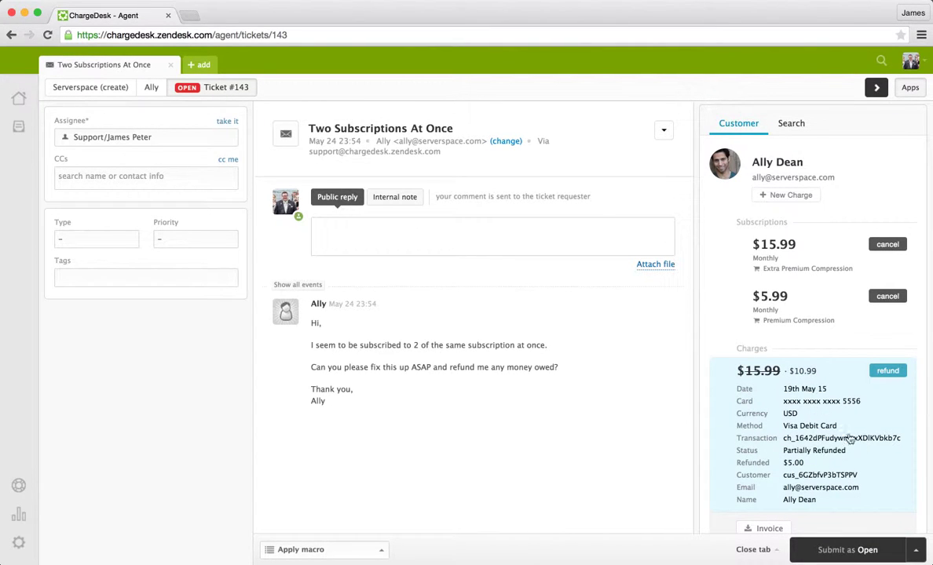
pyautogui.click(815, 476)
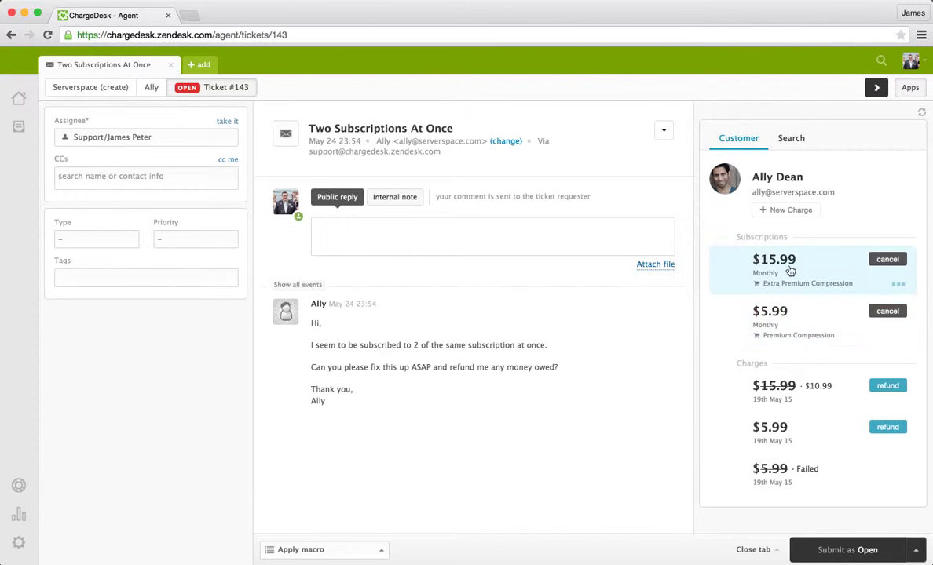
# Cancel the $5.99 Premium Compression subscription, refund its $5.99 charge in full, and view the charge details.
pyautogui.click(889, 313)
pyautogui.click(789, 392)
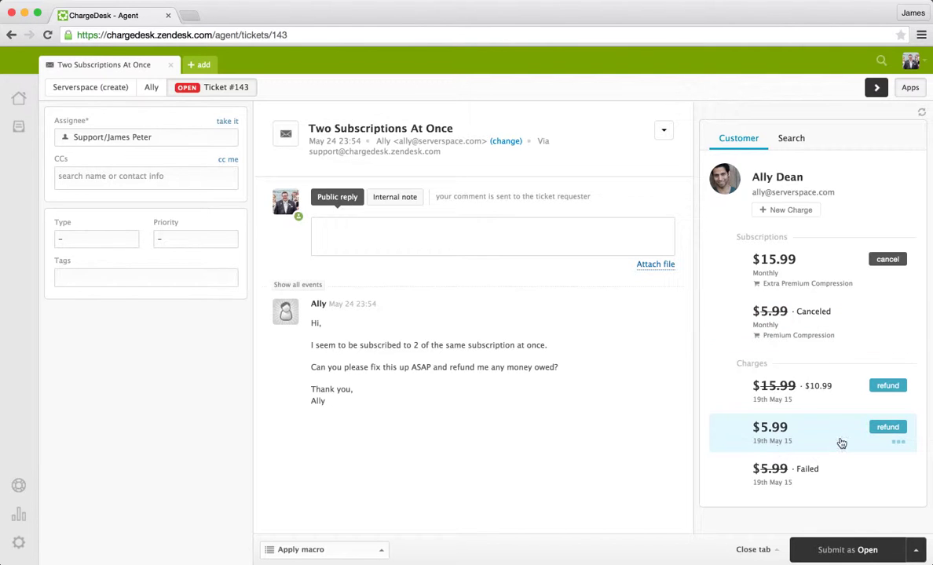
pyautogui.click(885, 428)
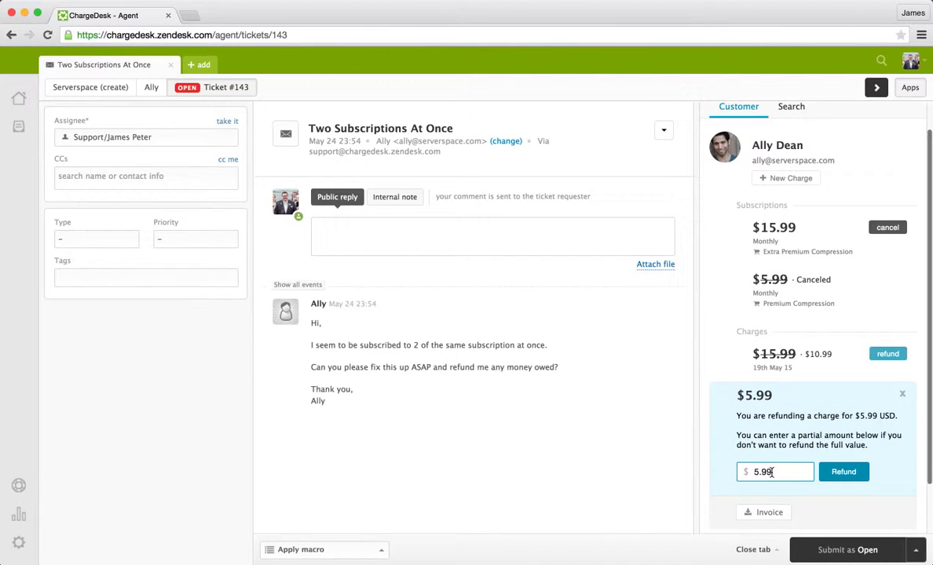
pyautogui.click(852, 472)
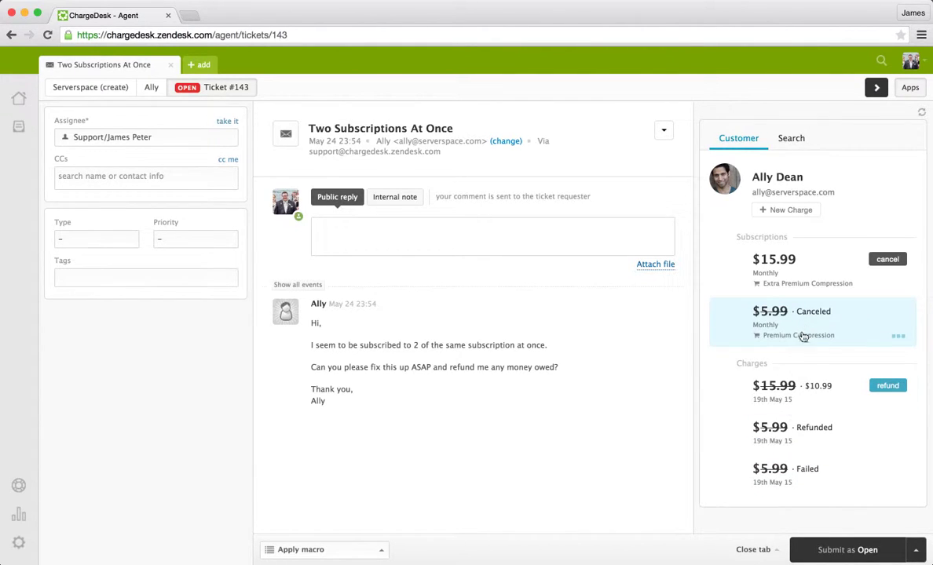
pyautogui.click(820, 428)
pyautogui.scroll(-2, 831, 417)
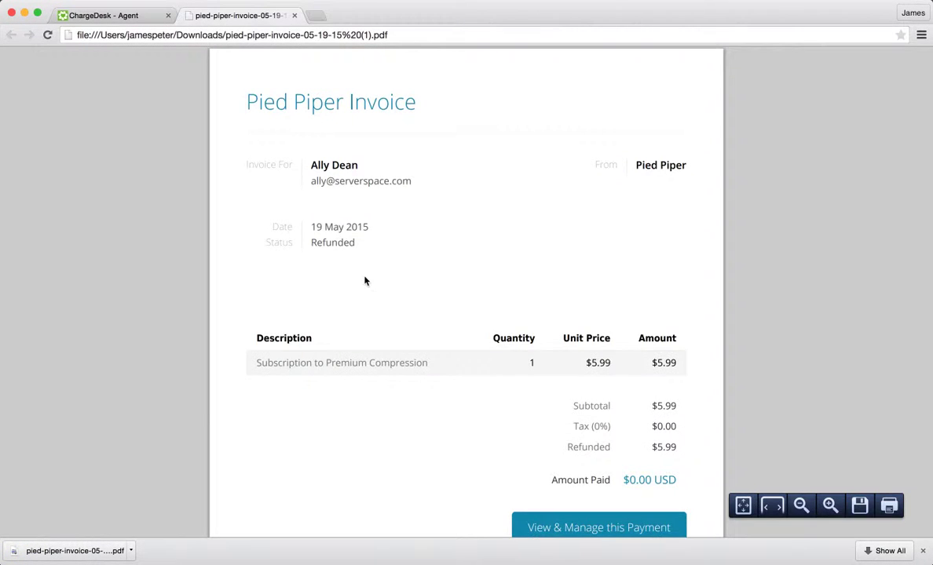
# Scroll through the Premium Compression invoice PDF showing $0.00 USD paid.
pyautogui.scroll(-2, 364, 281)
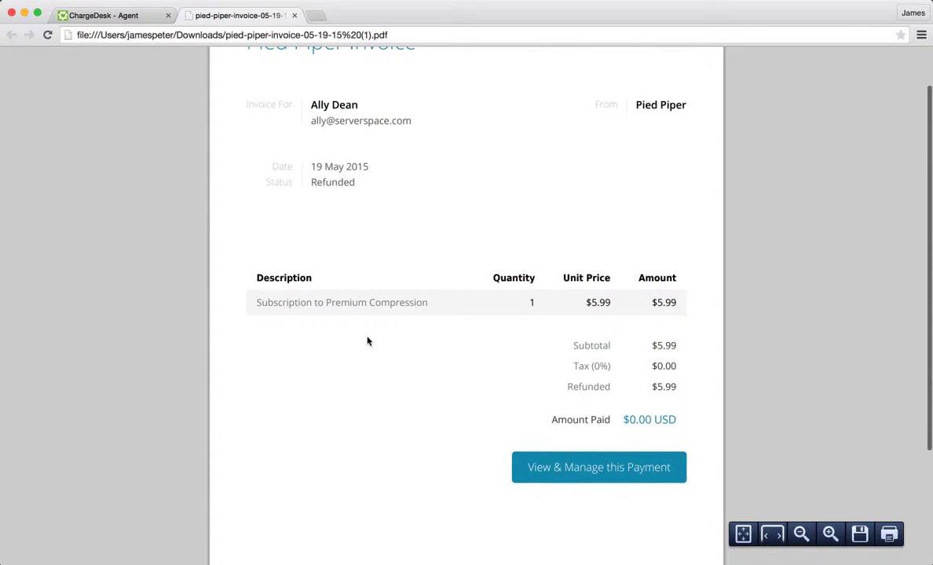
pyautogui.scroll(2, 367, 340)
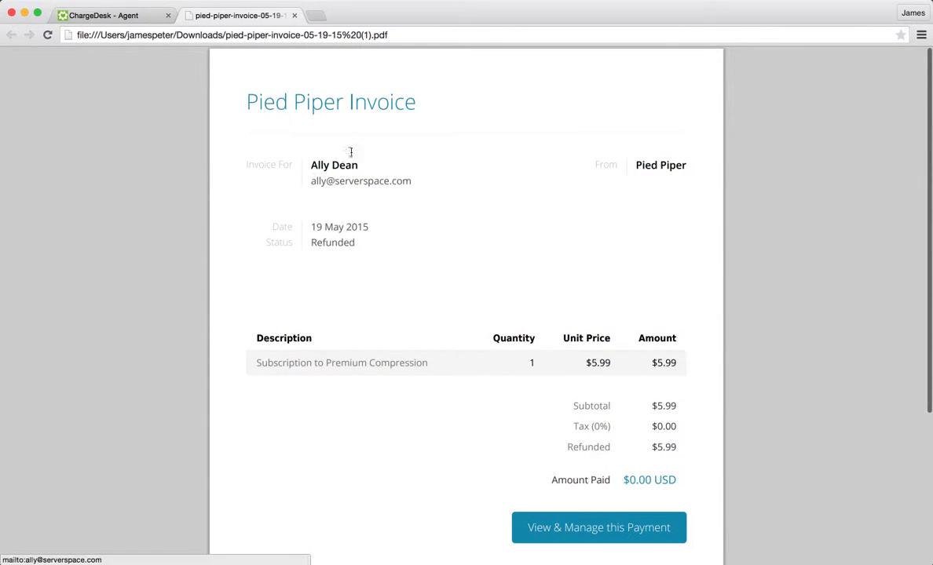
pyautogui.scroll(-4, 361, 316)
pyautogui.scroll(-3, 360, 317)
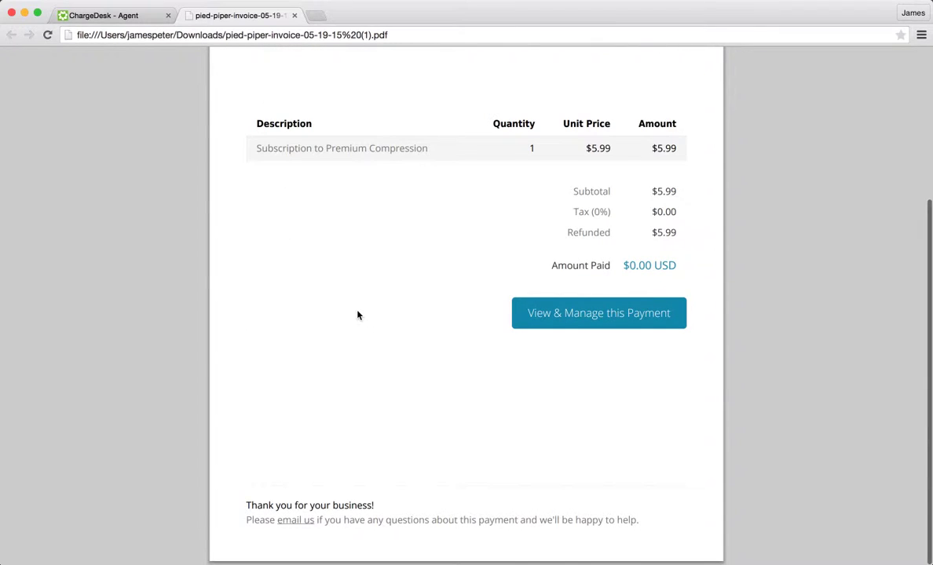
pyautogui.scroll(3, 416, 345)
# Return to ticket #143 and collapse the refunded $5.99 charge's details.
pyautogui.click(102, 14)
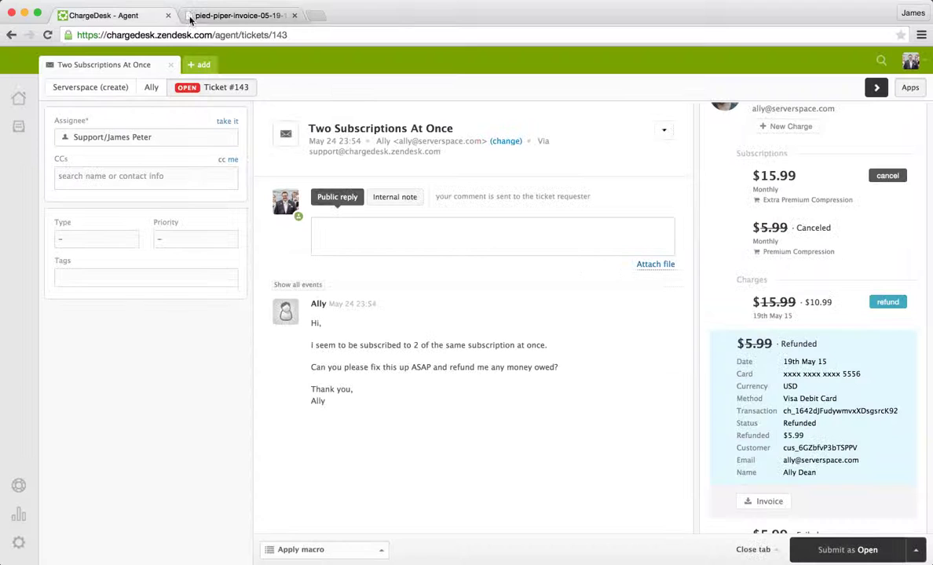
pyautogui.scroll(3, 773, 409)
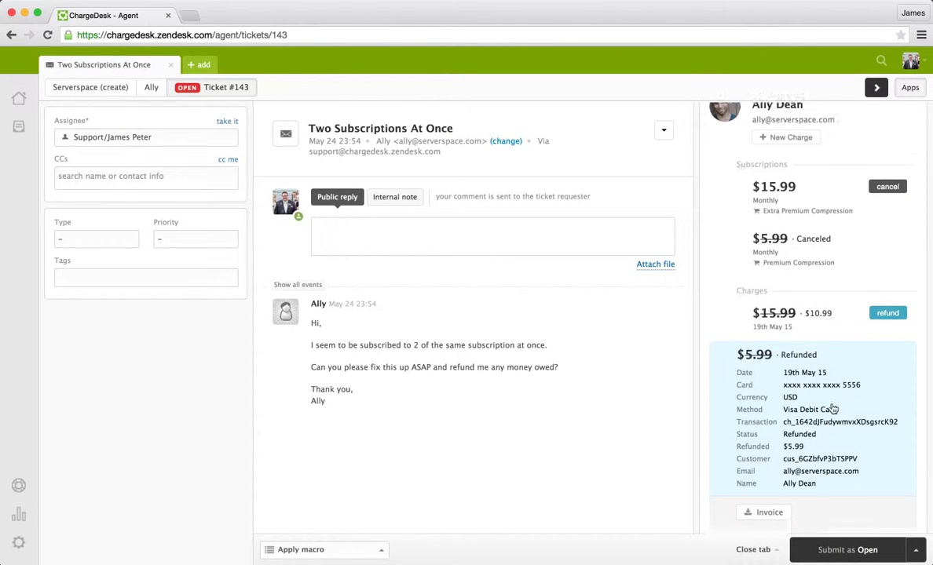
pyautogui.click(785, 424)
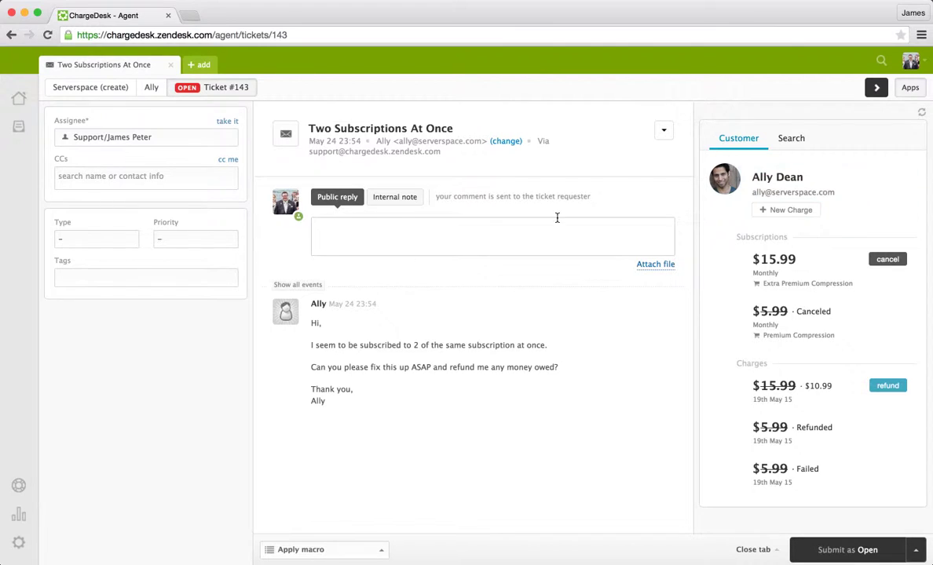
# Search ChargeDesk for 'richard', inspect the failed $1.00 charge, then return to the Customer view.
pyautogui.click(791, 139)
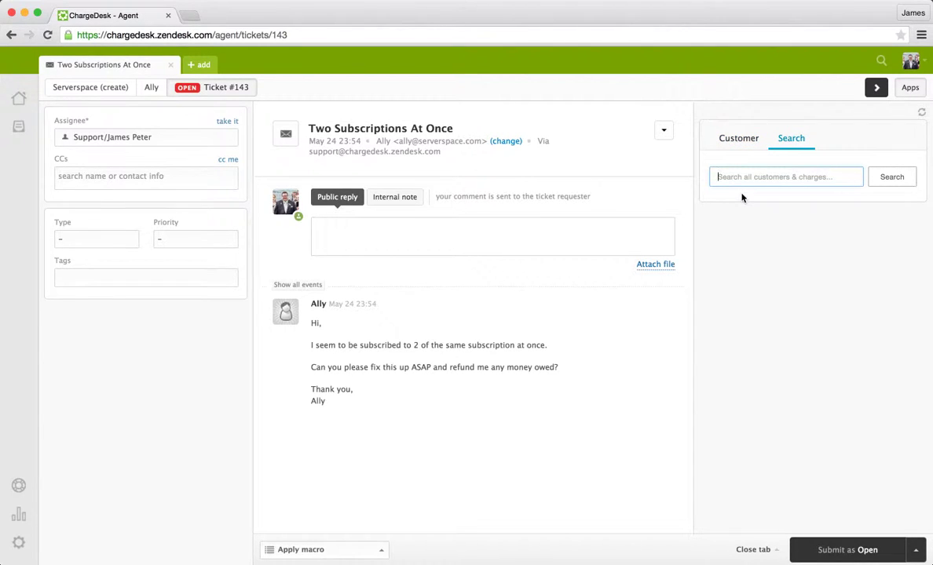
pyautogui.write('richard')
pyautogui.press('Return')
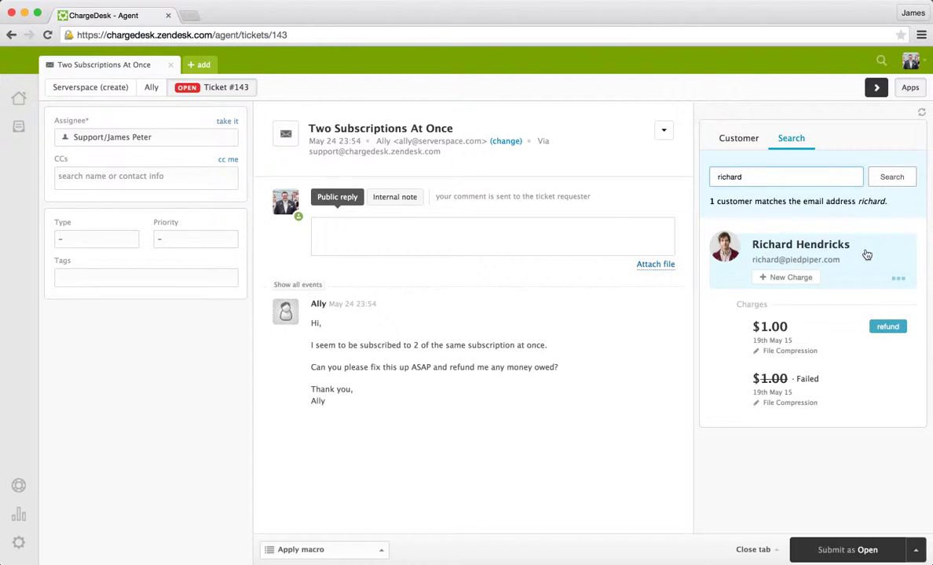
pyautogui.click(867, 254)
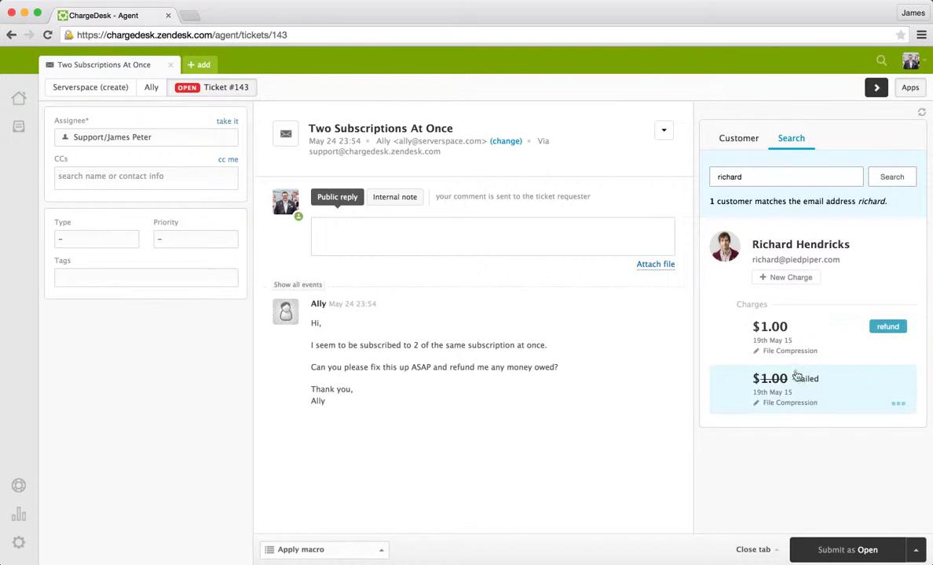
pyautogui.click(832, 388)
pyautogui.scroll(-2, 834, 402)
pyautogui.click(738, 140)
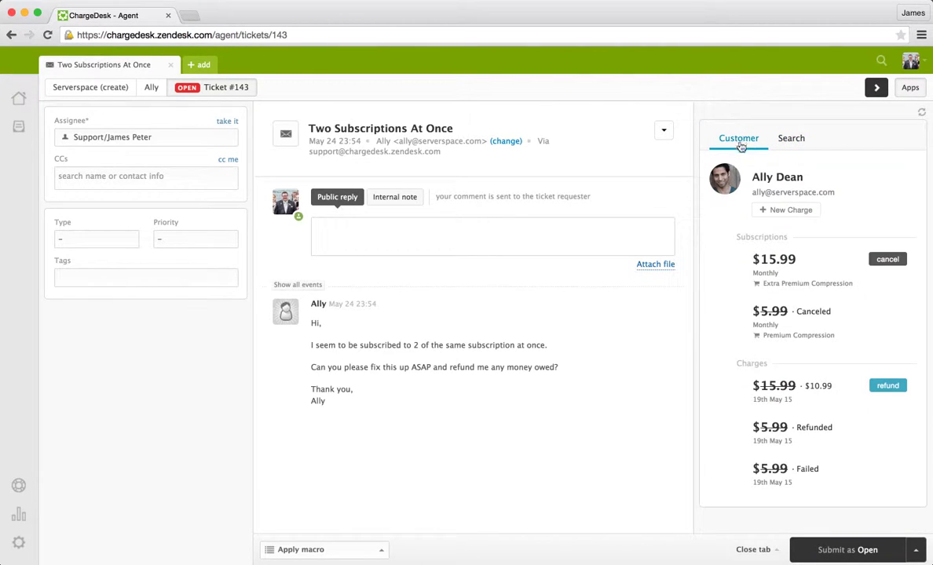
pyautogui.click(824, 192)
# Open ticket #147, 'Please refund me', from Your unsolved tickets and show its requester's profile.
pyautogui.click(18, 123)
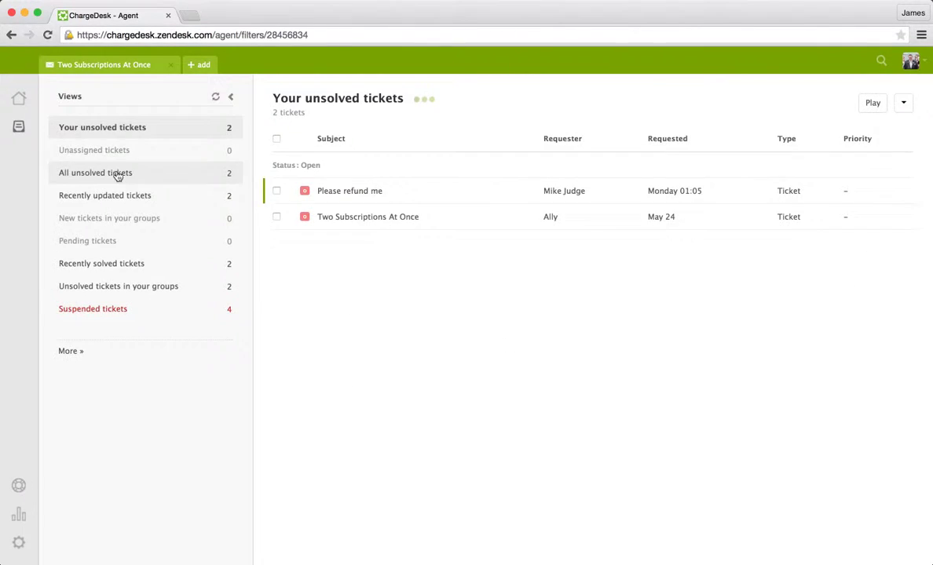
pyautogui.click(379, 193)
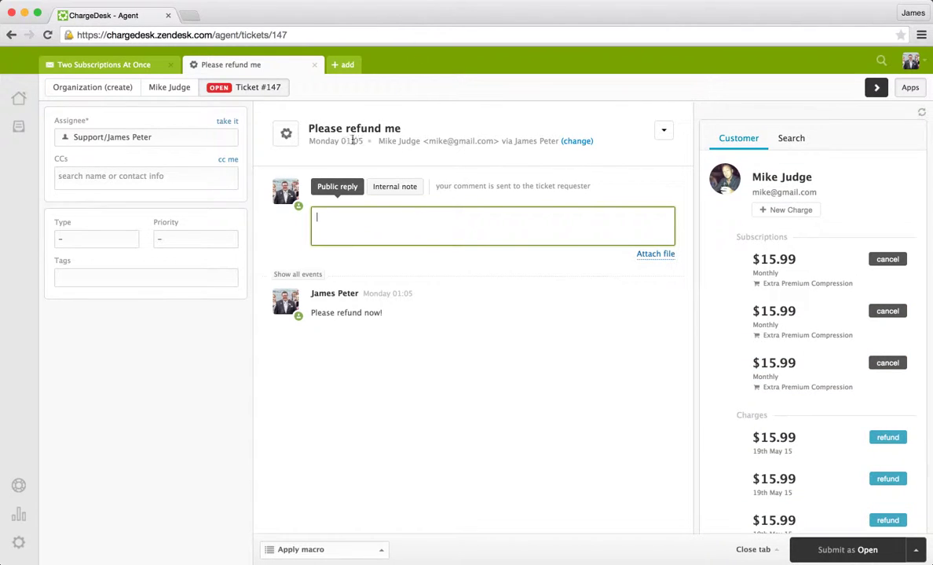
pyautogui.click(167, 101)
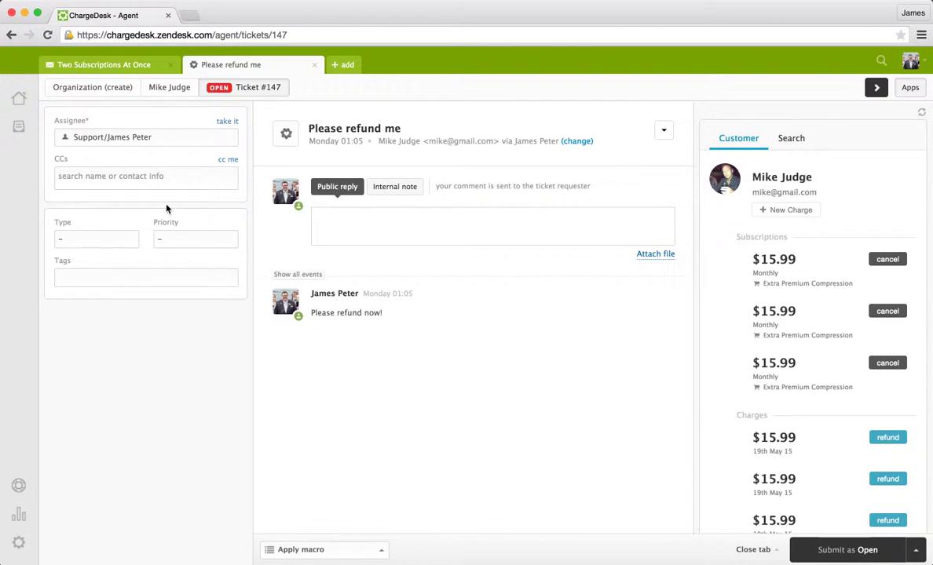
pyautogui.click(168, 87)
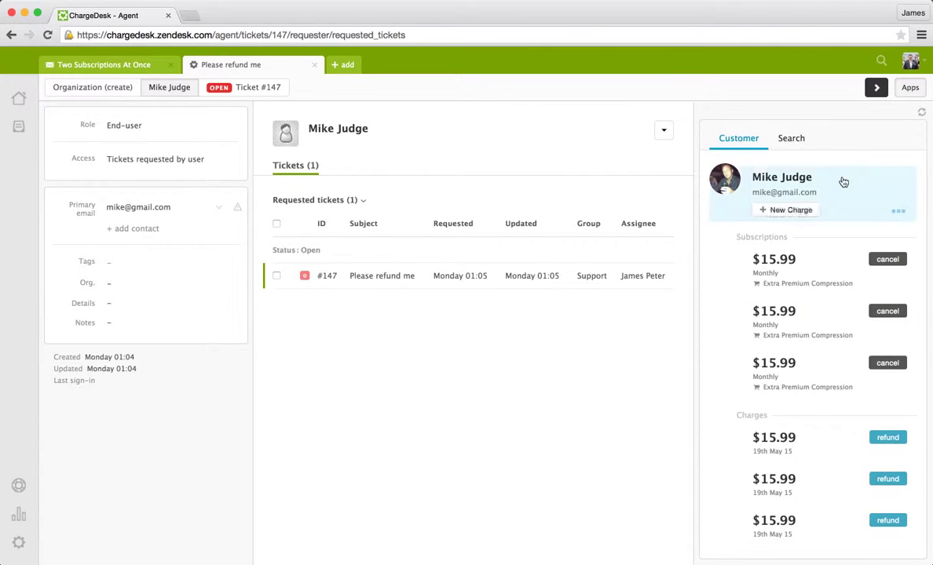
# Charge the card on file $10.00 for 'File Compression' and expand the new charge's details.
pyautogui.click(794, 210)
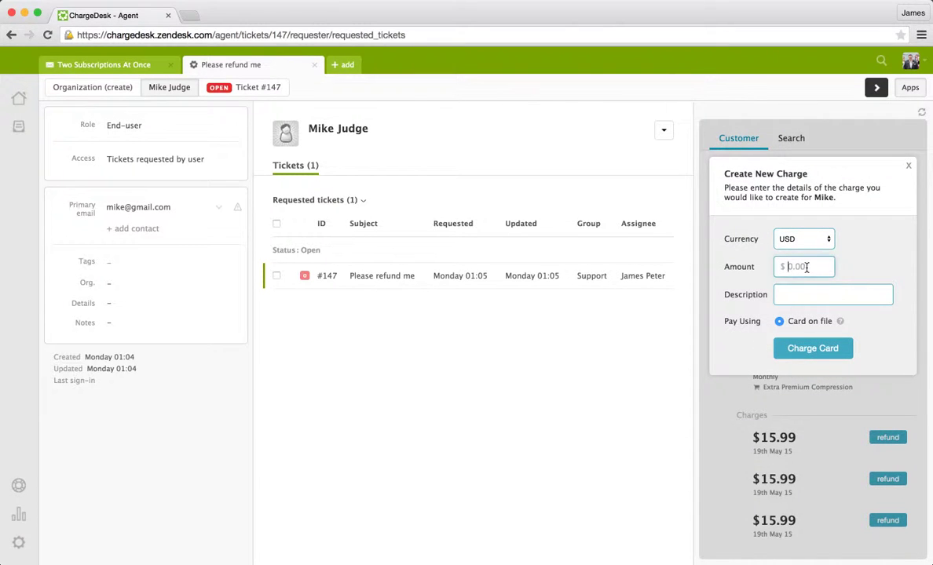
pyautogui.write('10')
pyautogui.click(803, 295)
pyautogui.write('F')
pyautogui.write('ile')
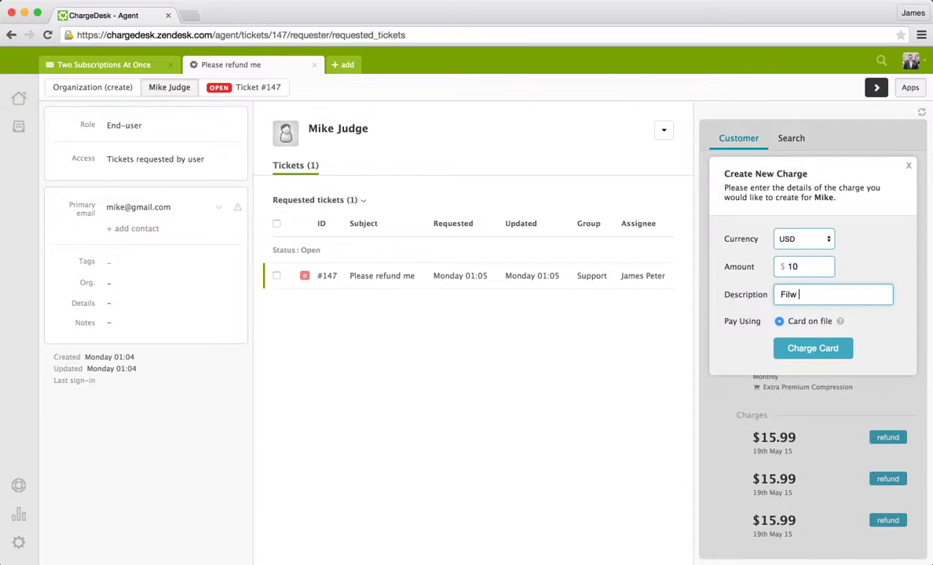
pyautogui.press('BackSpace')
pyautogui.write('e Compression')
pyautogui.click(785, 349)
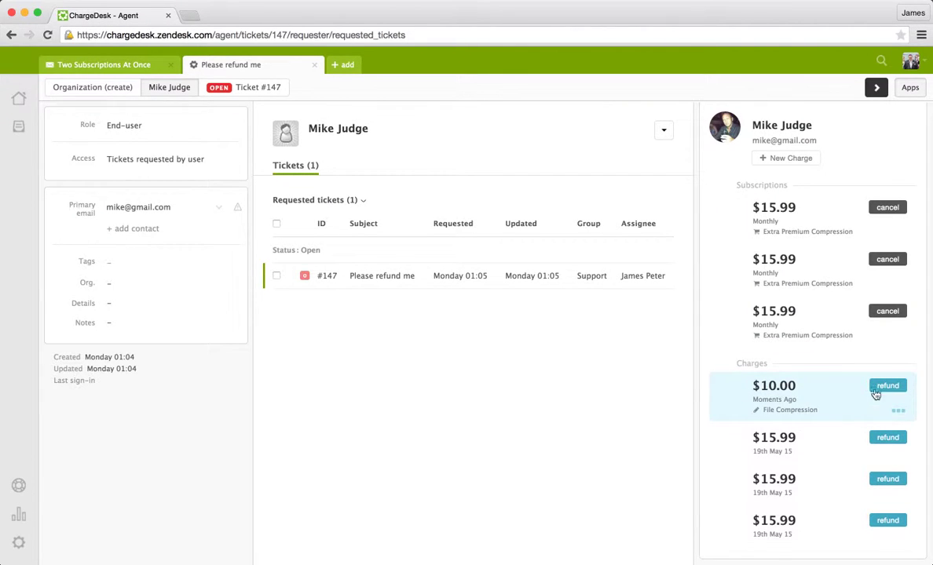
pyautogui.click(831, 393)
pyautogui.scroll(-2, 830, 392)
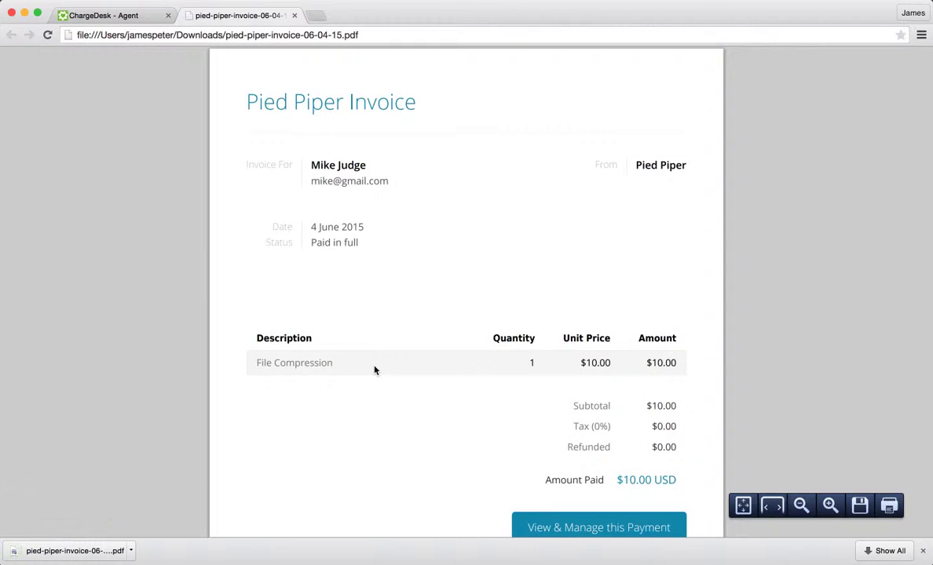
# Review the $10.00 File Compression invoice PDF, then close it and go back to ticket #147.
pyautogui.scroll(-3, 375, 370)
pyautogui.scroll(3, 383, 408)
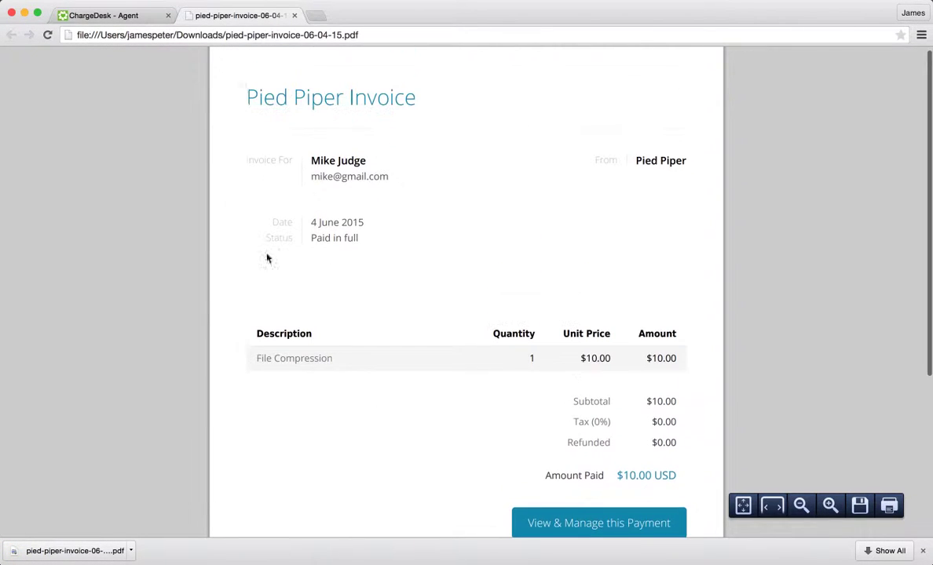
pyautogui.click(126, 16)
pyautogui.click(294, 15)
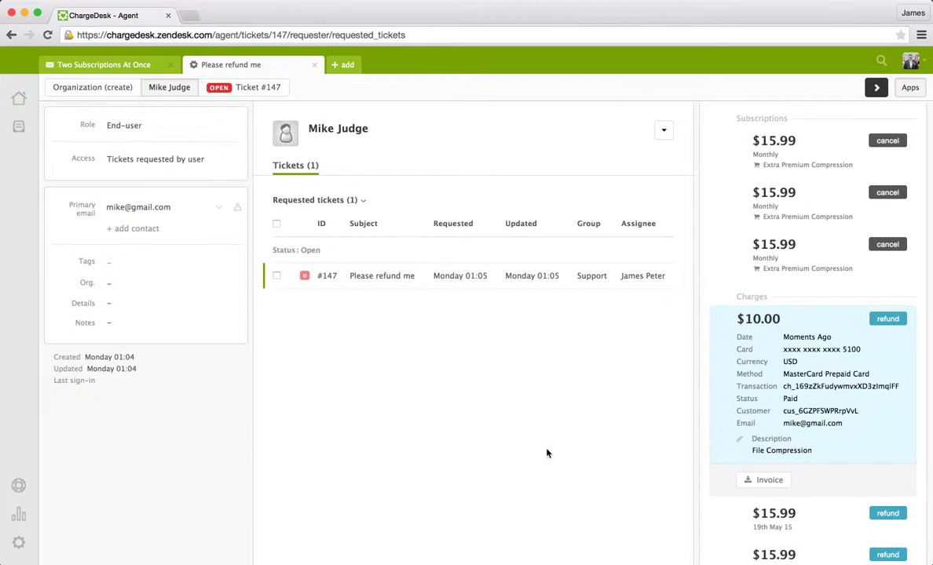
# Collapse the $10.00 File Compression charge so the three $15.99 subscriptions are listed again.
pyautogui.click(822, 332)
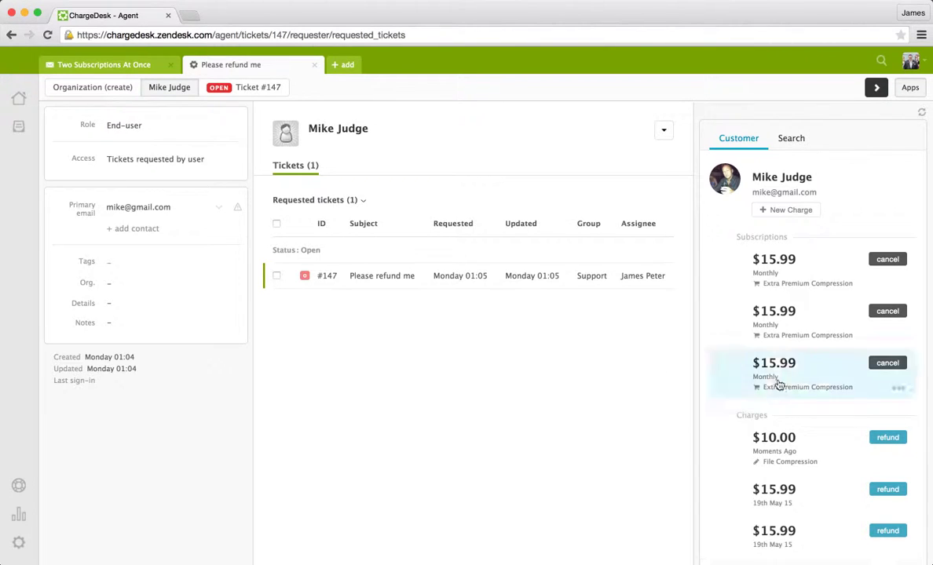
pyautogui.scroll(-2, 780, 424)
pyautogui.scroll(2, 777, 448)
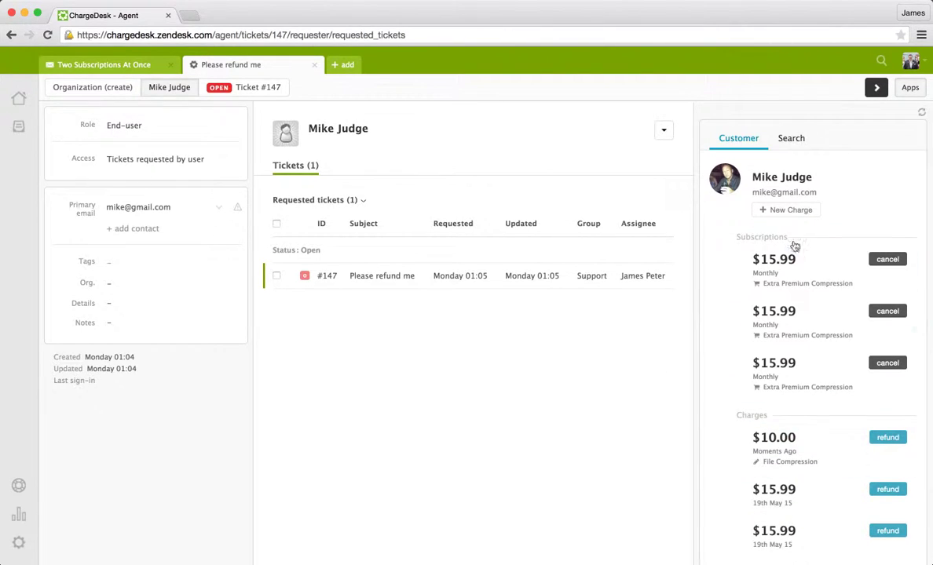